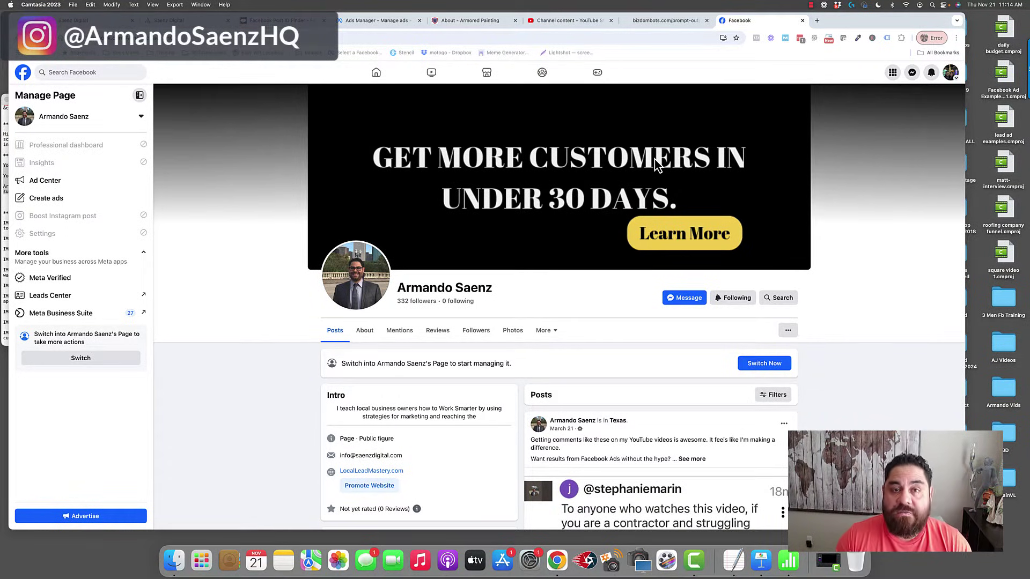
# Step: Search 'demo', go to Demo Page and confirm switching to act as that Page
pyautogui.click(110, 72)
pyautogui.write('demo')
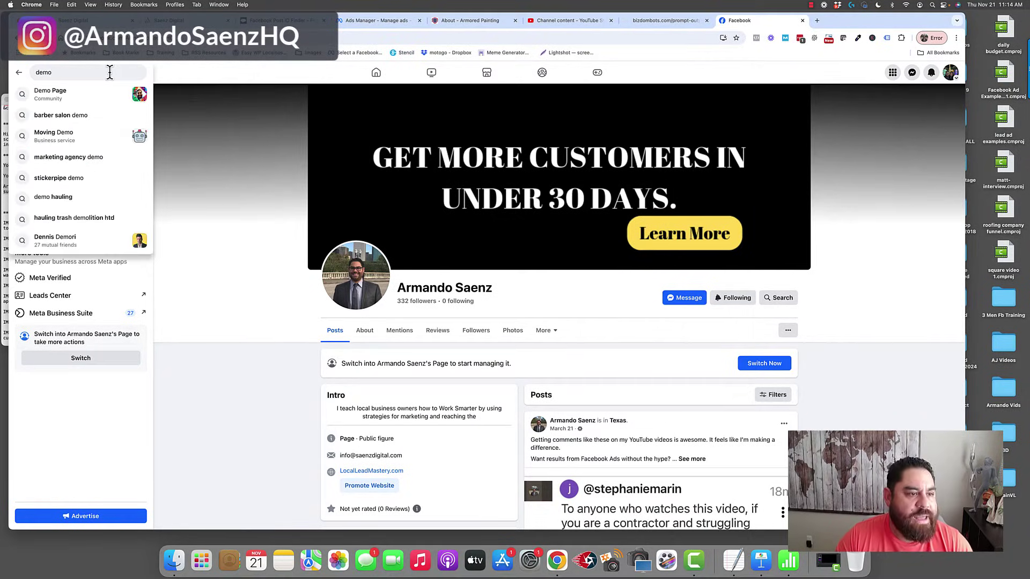
pyautogui.click(93, 94)
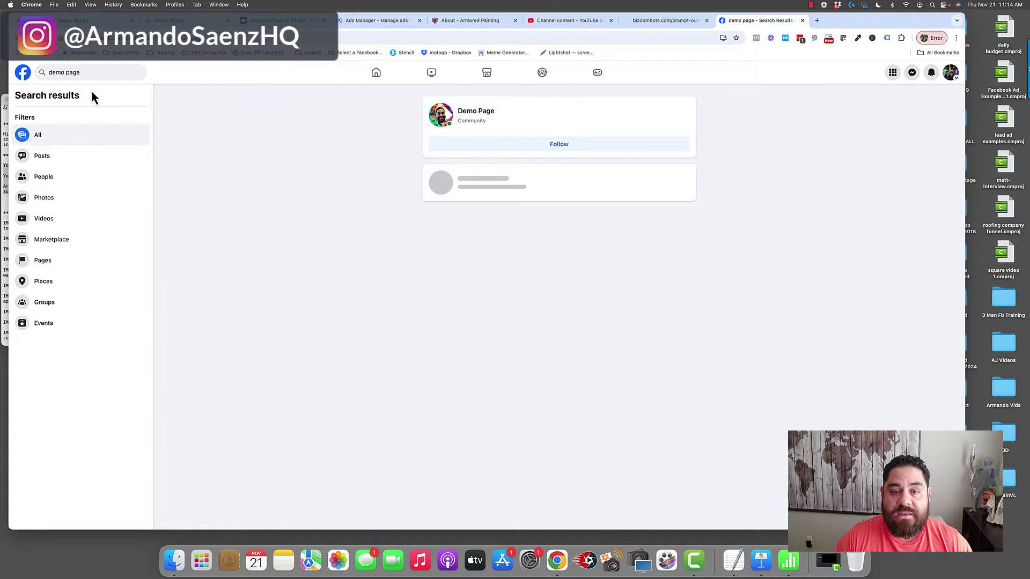
pyautogui.click(475, 110)
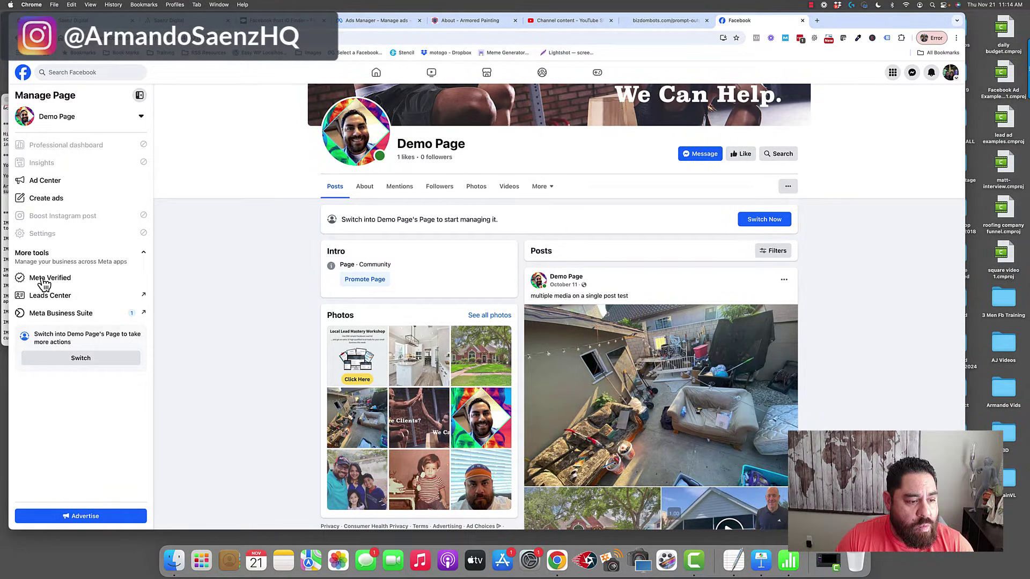
pyautogui.click(81, 364)
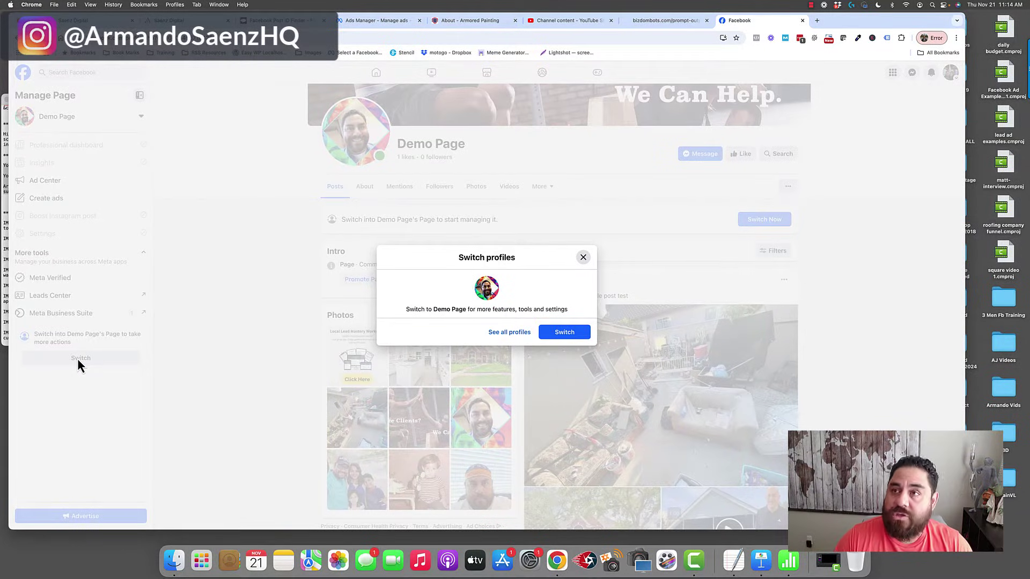
pyautogui.click(574, 333)
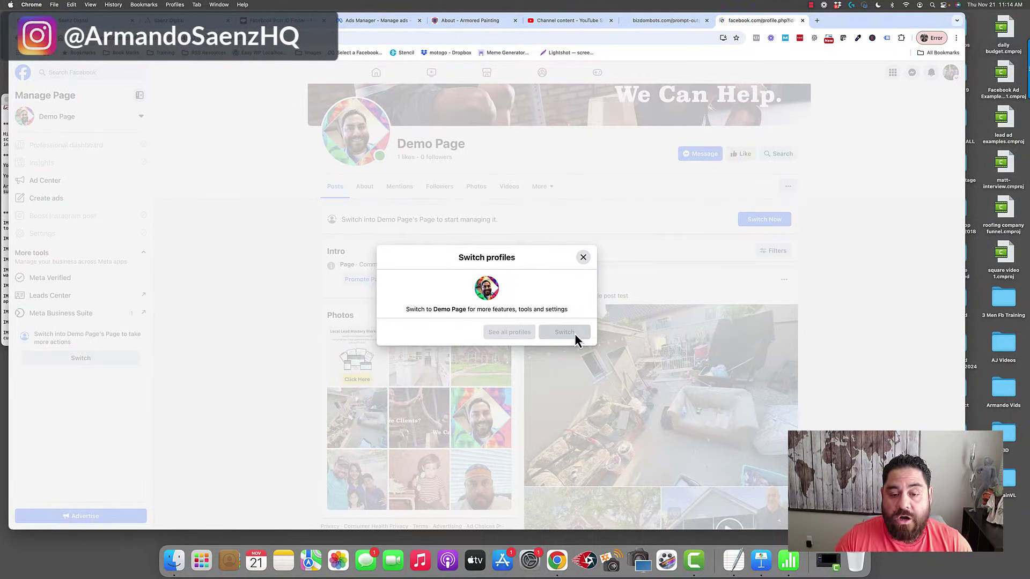
pyautogui.scroll(-1, 535, 461)
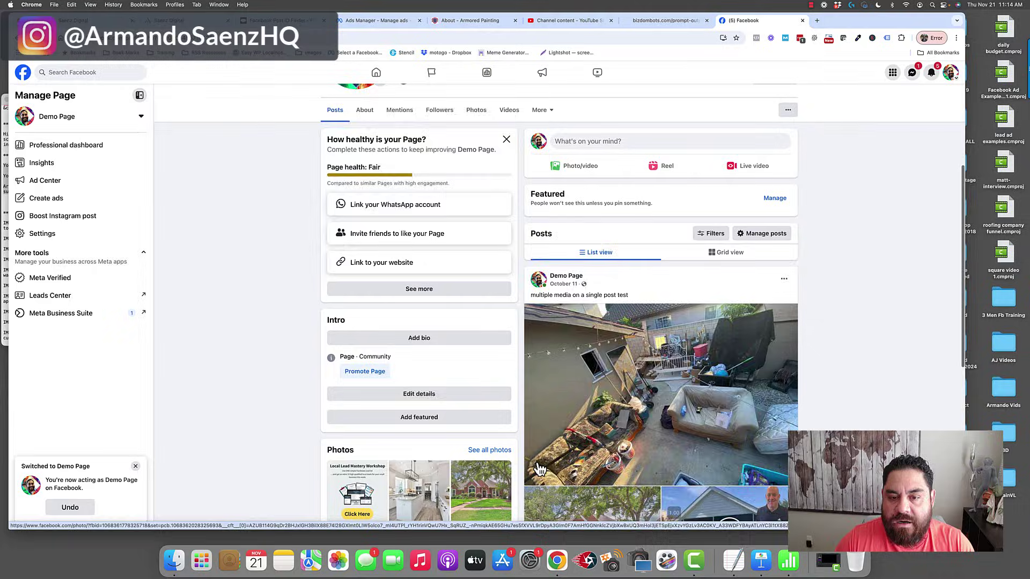
pyautogui.scroll(-3, 535, 461)
pyautogui.scroll(5, 535, 461)
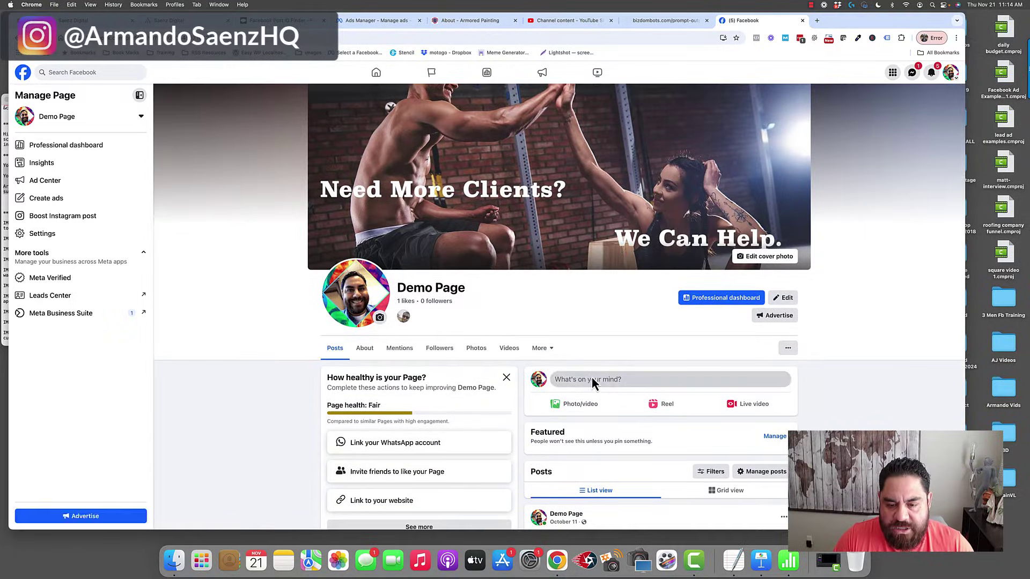
# Step: Write 'post test' and attach the private lessons and private facility photos from crew thumbnails
pyautogui.click(591, 377)
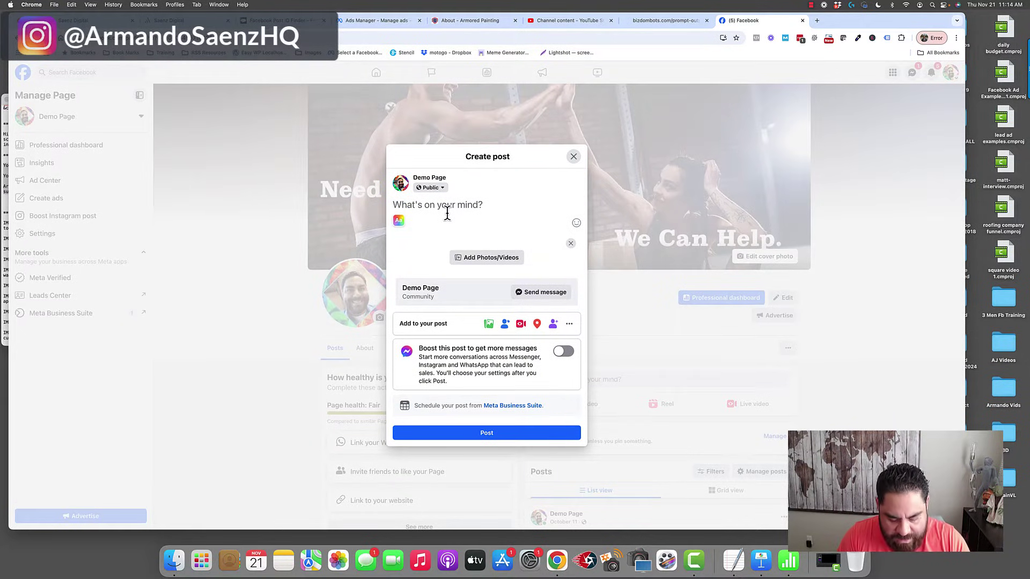
pyautogui.write('post t')
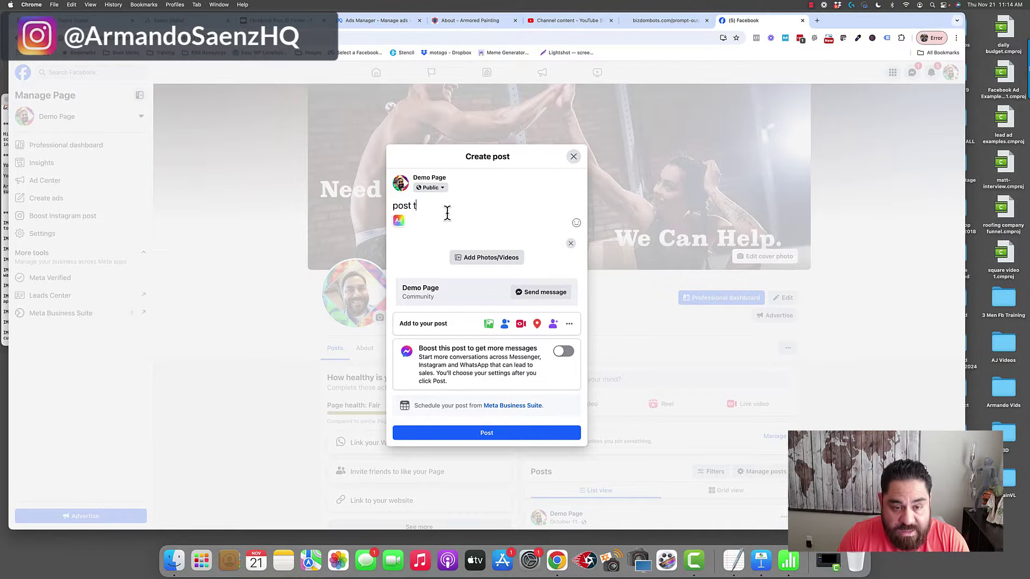
pyautogui.write('est')
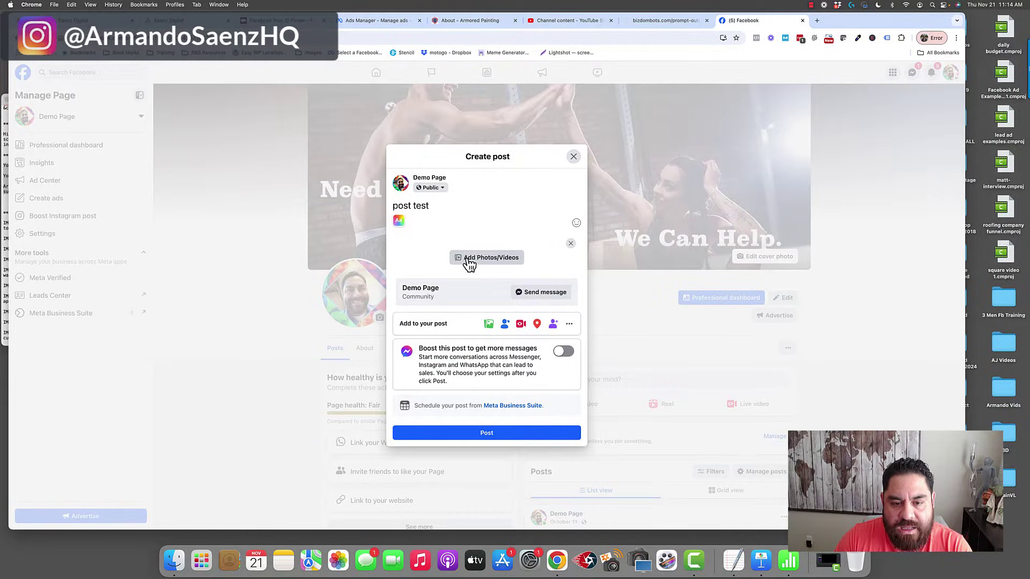
pyautogui.click(470, 259)
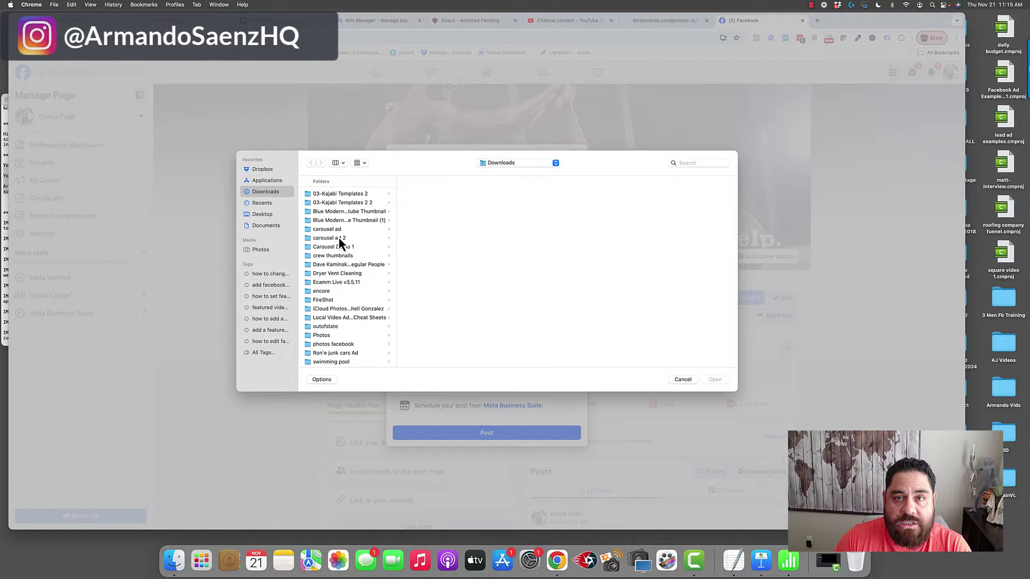
pyautogui.click(336, 250)
pyautogui.click(435, 202)
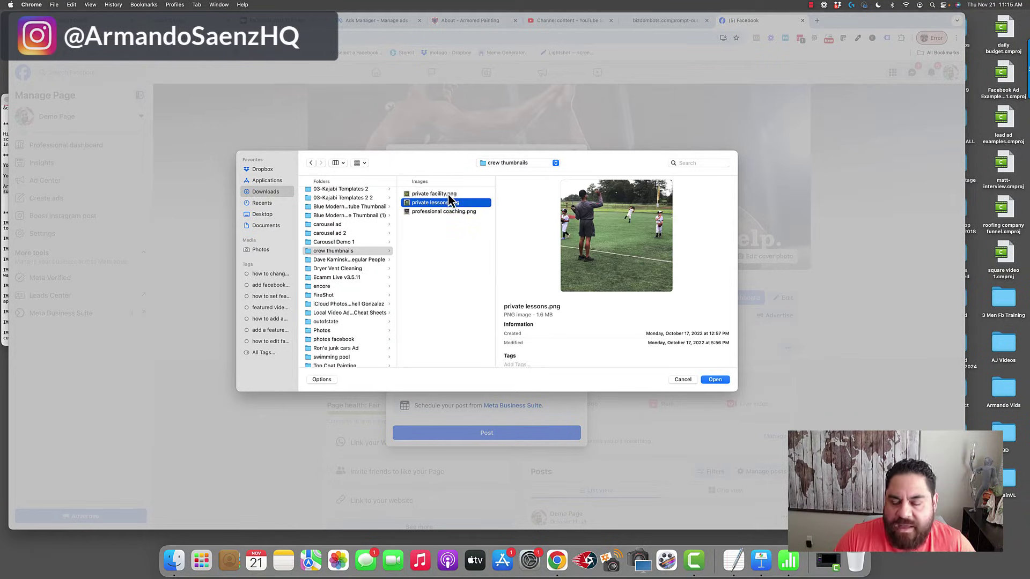
pyautogui.keyDown('shift'); pyautogui.click(448, 194); pyautogui.keyUp('shift')
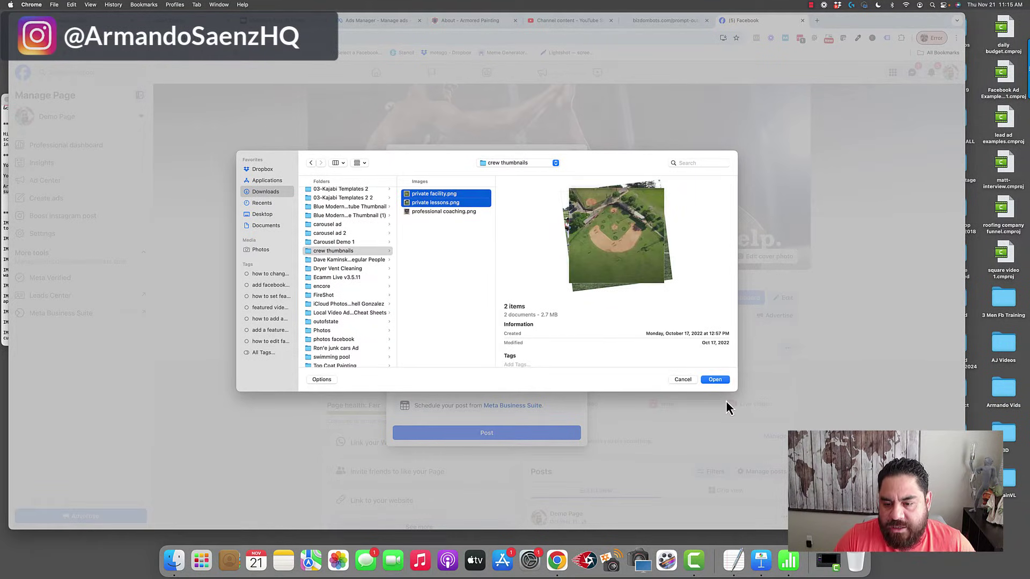
pyautogui.click(717, 380)
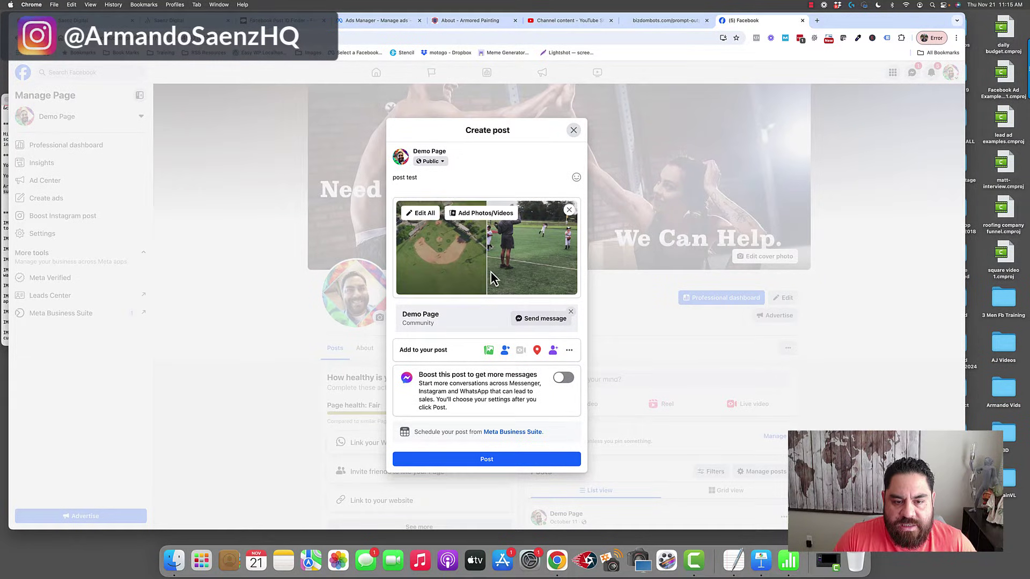
pyautogui.moveTo(487, 248)
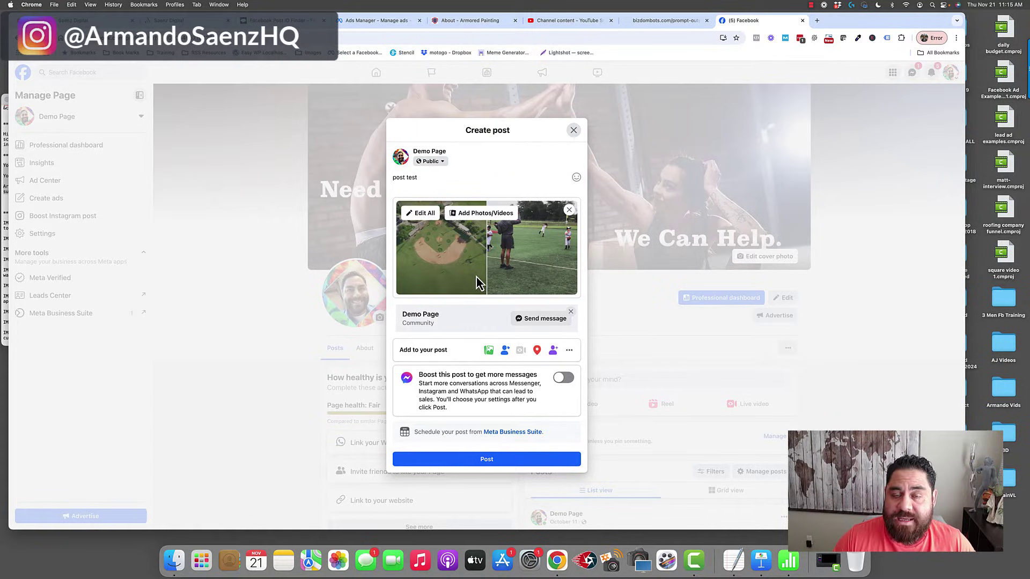
# Step: Attach the ads tip 2.MOV video to the draft beside the two photos
pyautogui.click(464, 219)
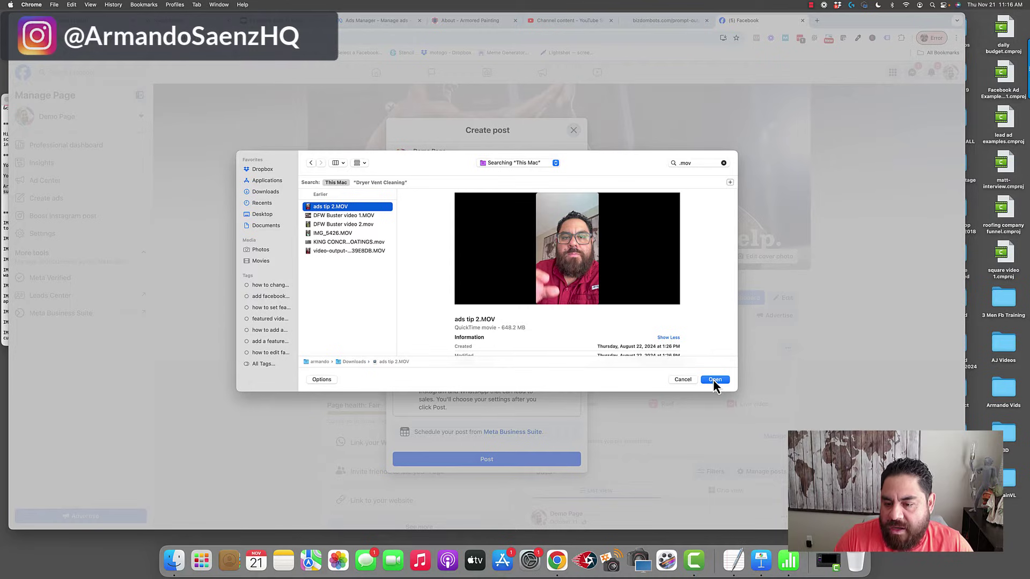
pyautogui.click(715, 379)
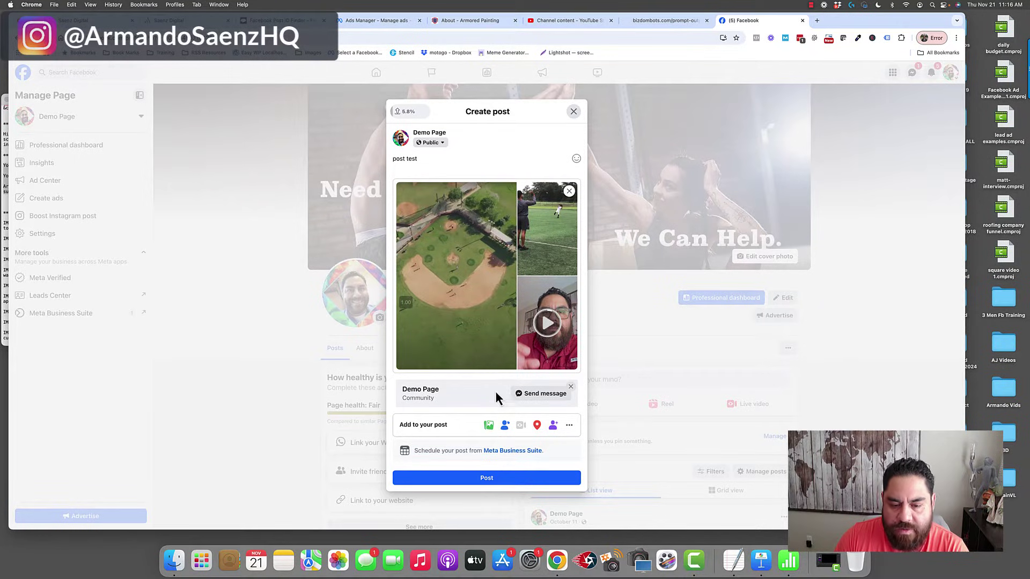
pyautogui.moveTo(471, 266)
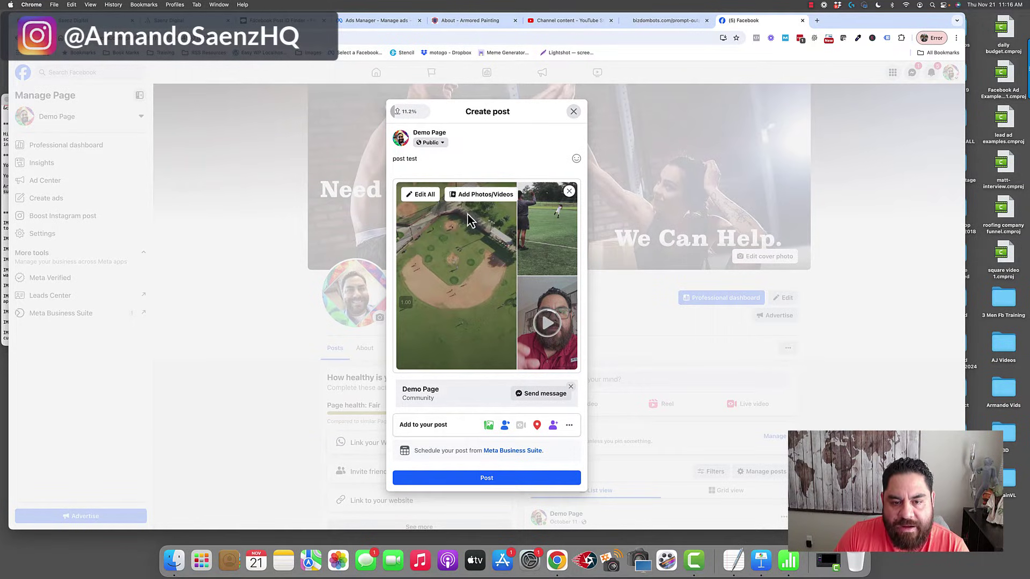
# Step: Attach the apartment video from Downloads as the fourth item in the grid
pyautogui.click(467, 199)
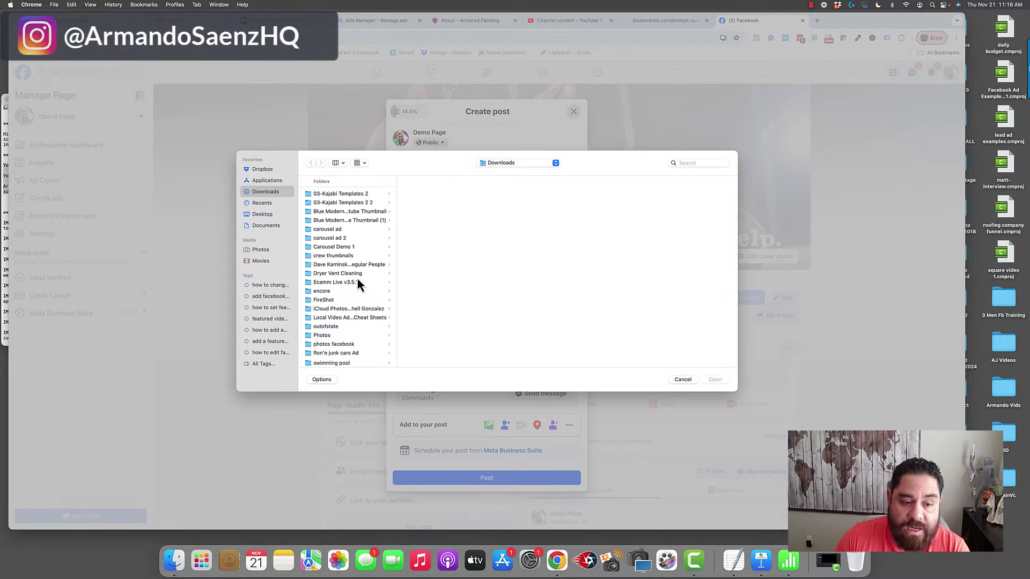
pyautogui.click(682, 379)
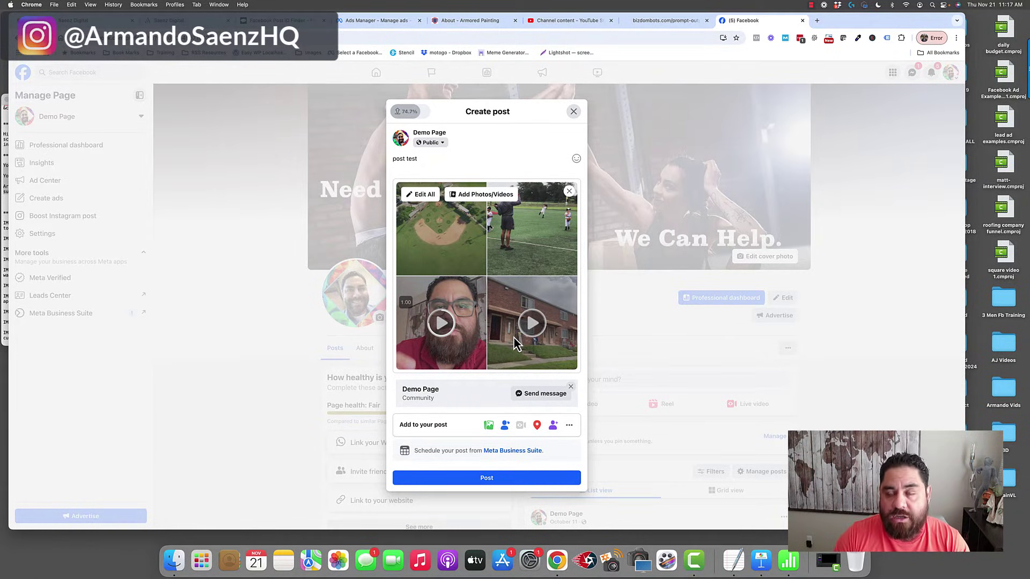
# Step: Publish the 'post test' post to Demo Page's timeline
pyautogui.click(486, 479)
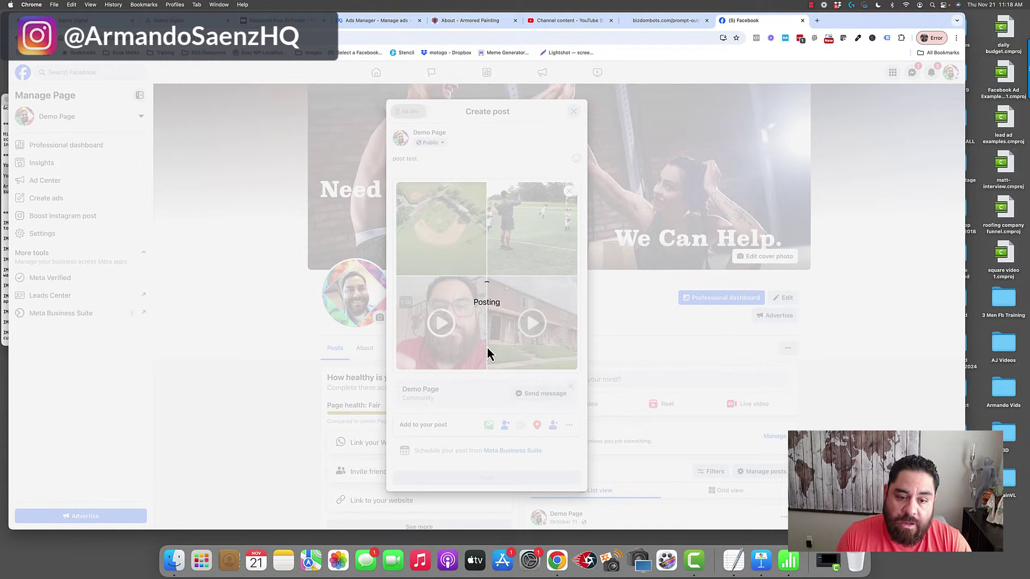
pyautogui.scroll(-3, 519, 416)
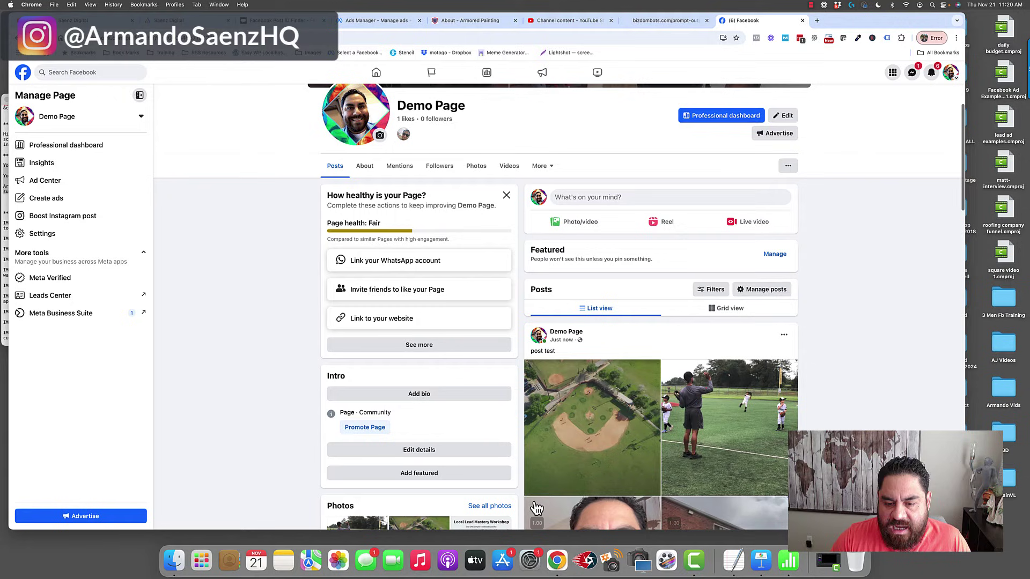
pyautogui.scroll(-2, 518, 460)
pyautogui.scroll(-2, 518, 466)
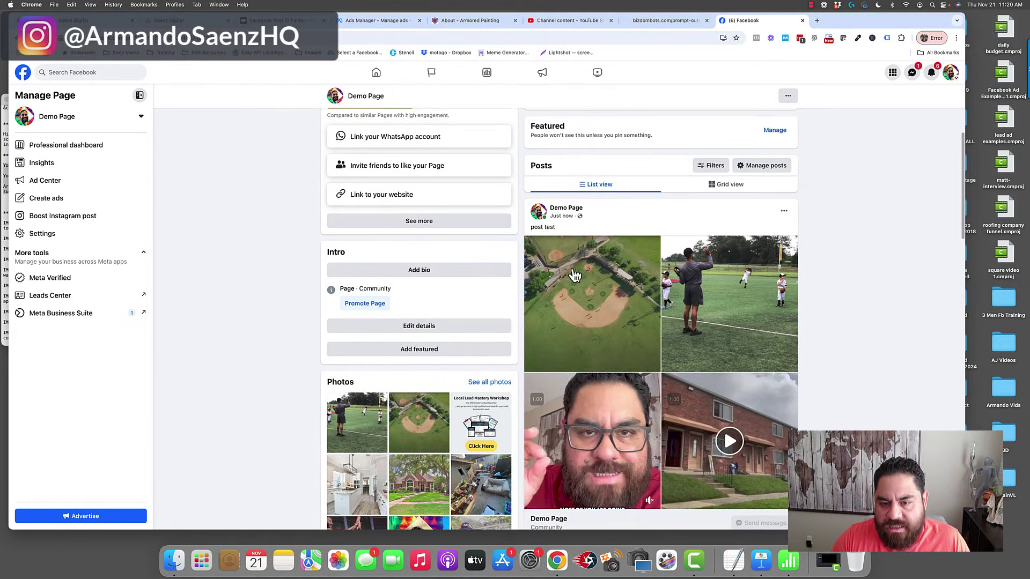
# Step: Select the 'post test' caption, then view the aerial baseball field photo full screen
pyautogui.moveTo(533, 229); pyautogui.dragTo(556, 229)
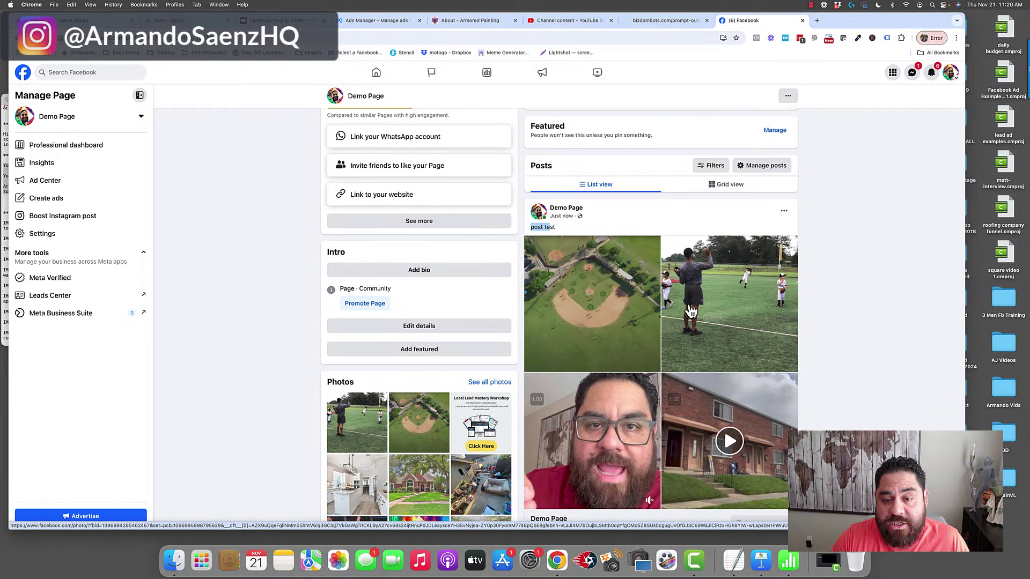
pyautogui.scroll(-2, 692, 310)
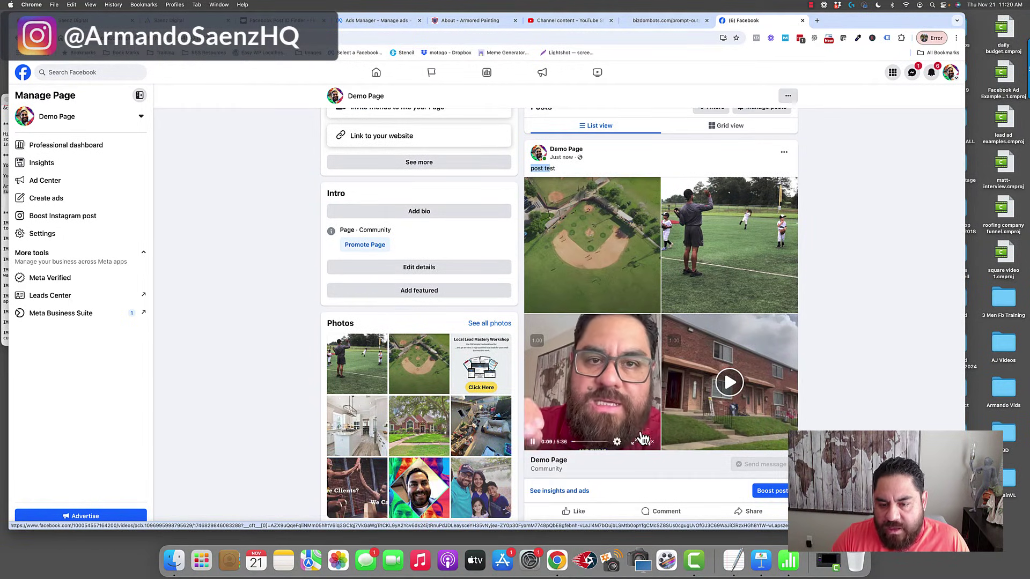
pyautogui.click(596, 274)
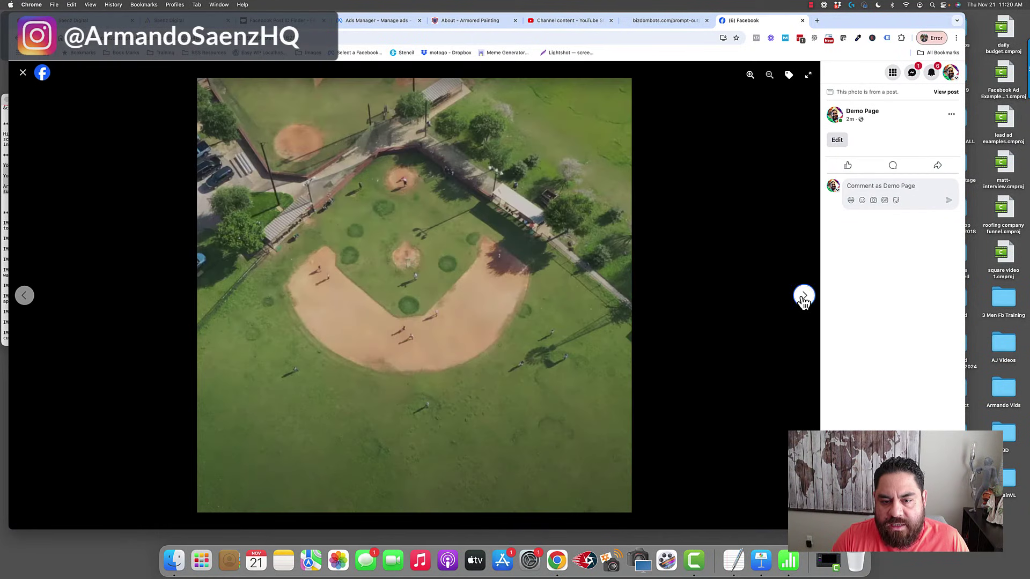
# Step: Step to the next photo, then close the viewer to return to Demo Page's timeline
pyautogui.click(797, 299)
pyautogui.click(23, 73)
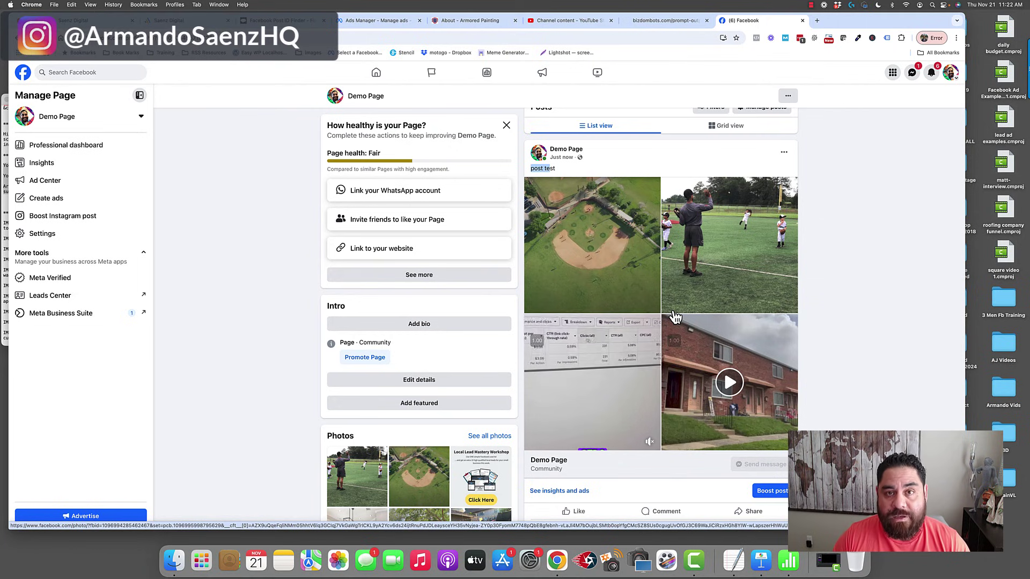
pyautogui.scroll(-2, 646, 390)
pyautogui.scroll(-1, 647, 389)
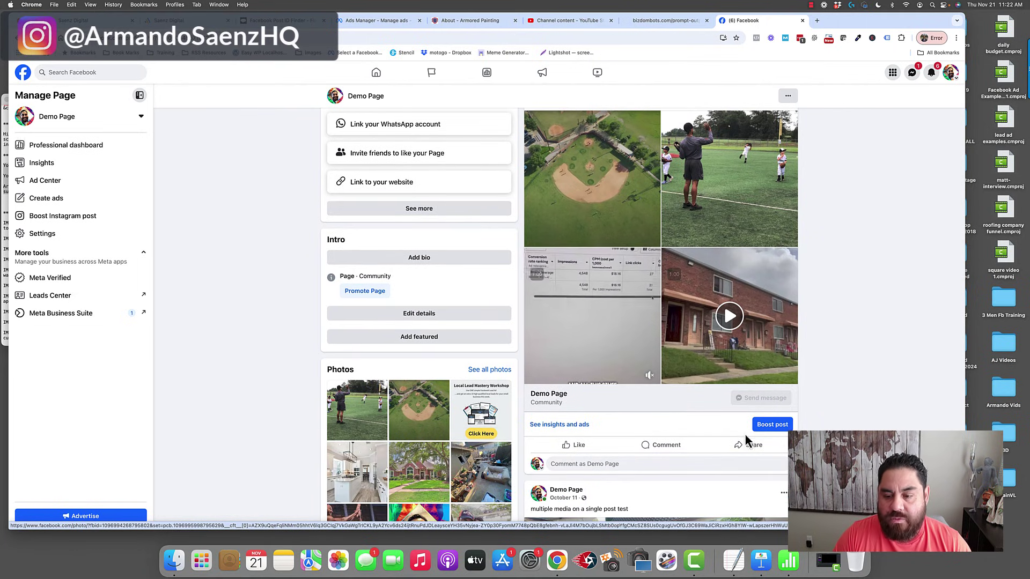